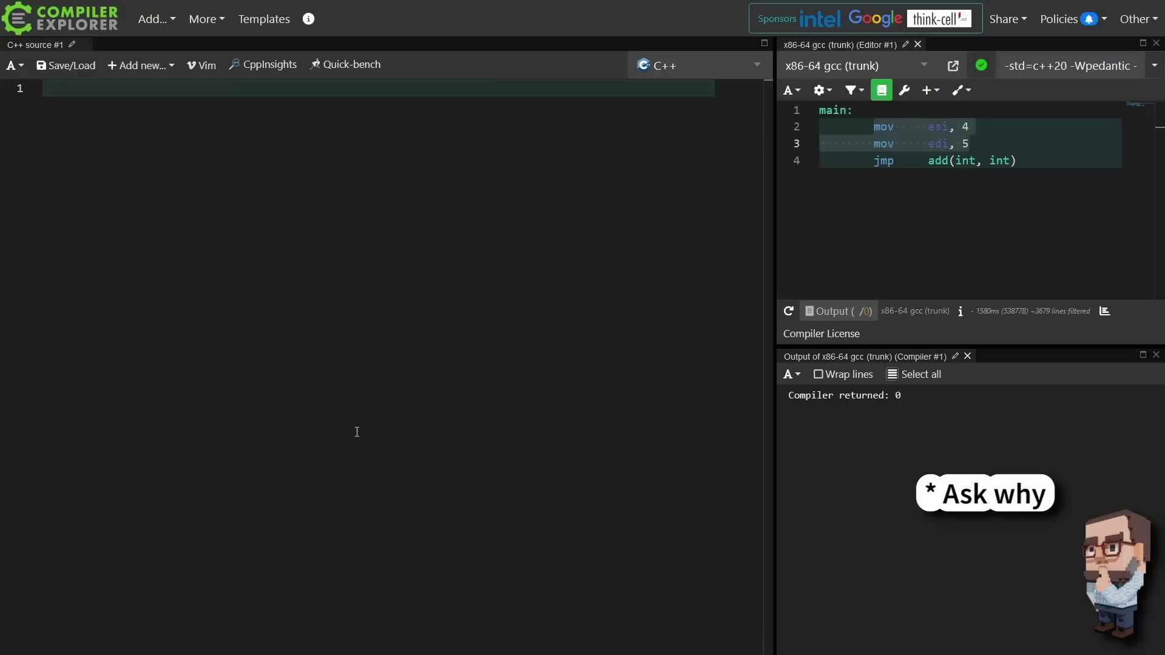
type("#")
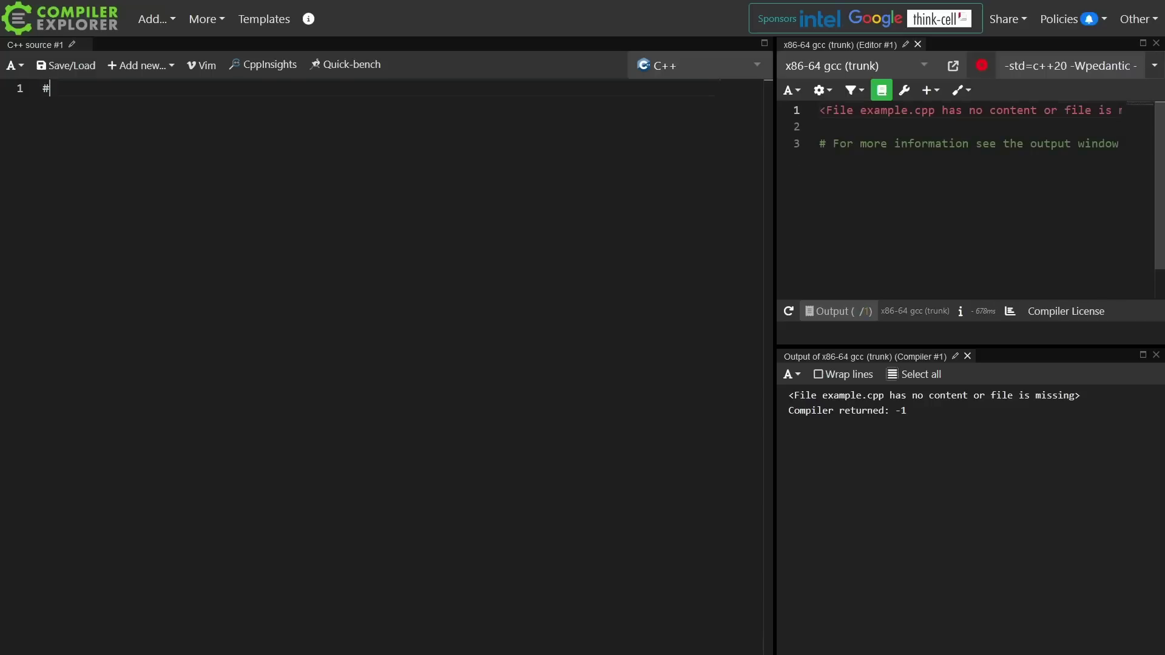
type("include <vector>")
- Write int main() declaring std::vector<bool> vec_of_bool with the comment 'packed set of bits'
key("Return")
key("Return")
type("int main()")
key("Return")
type("{   std::v")
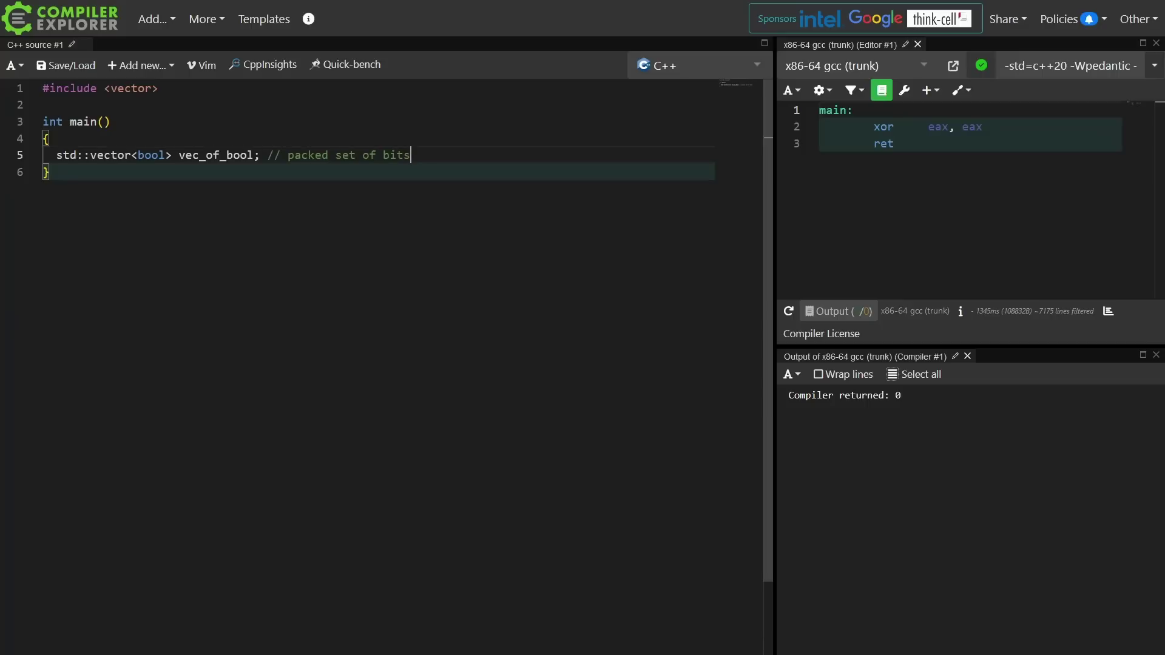
- Add vec_of_bool.reserve(8); with the comment 'needs 1 byte of storage'
key("Return")
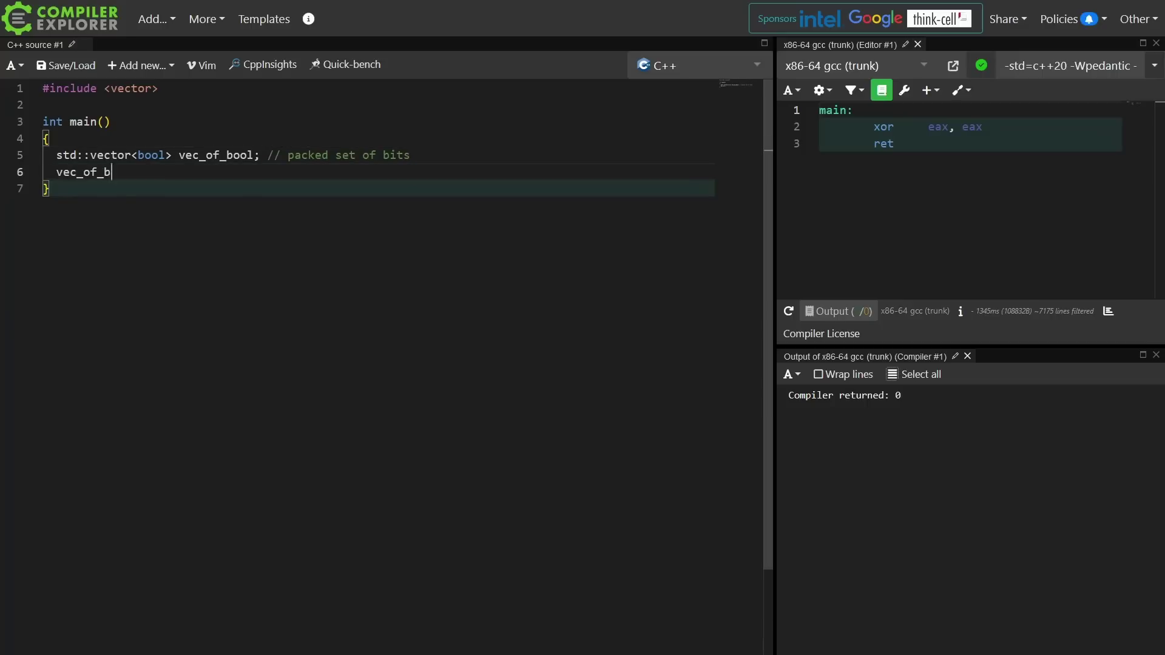
type("vec_of_bool.reserve(8); // needs 1 byte of stor")
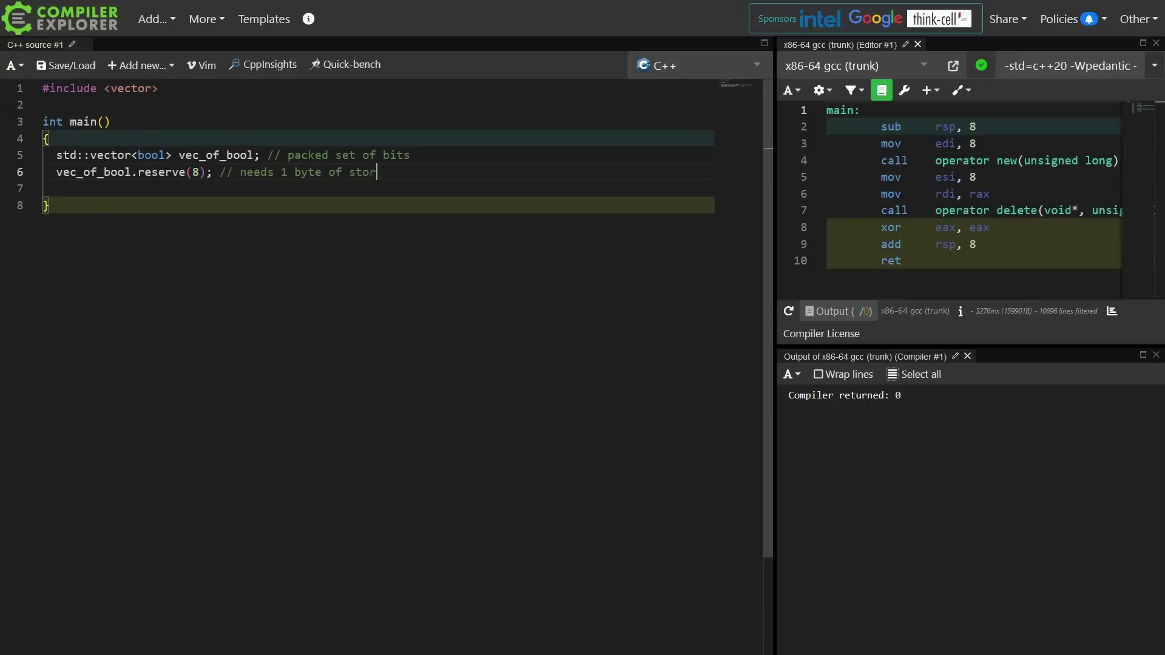
type("age")
key("Return")
type("std")
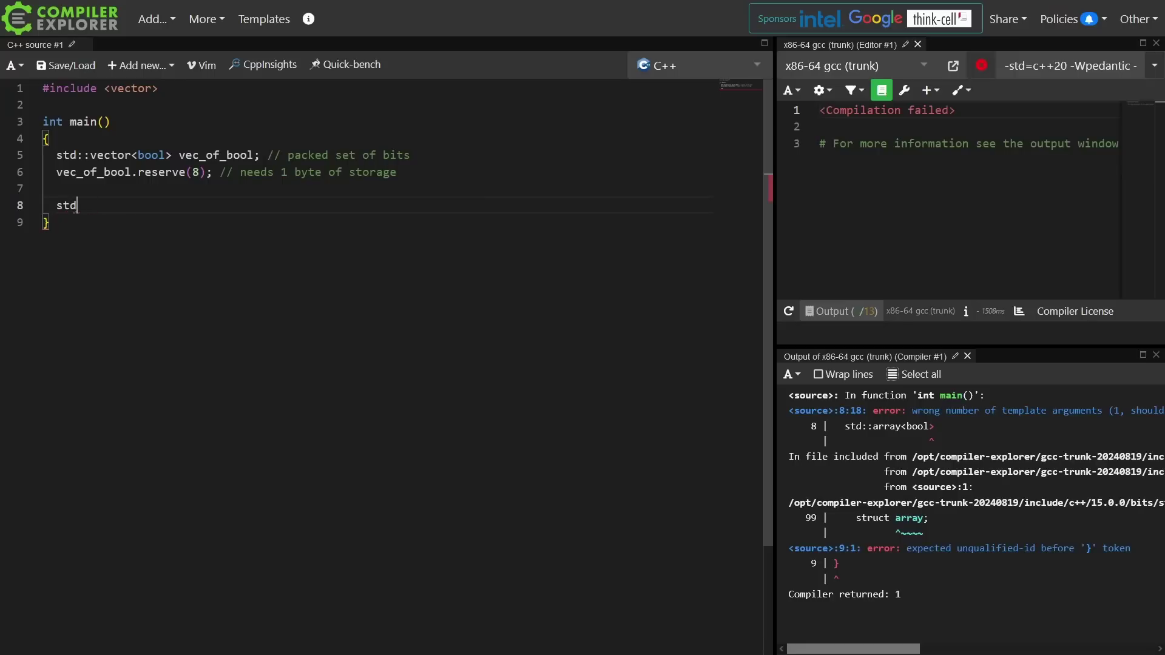
type("\"array<bool")
- Declare std::array<bool, 8> a and set a[1] = false
key("BackSpace")
type(", 8>;")
type(" a")
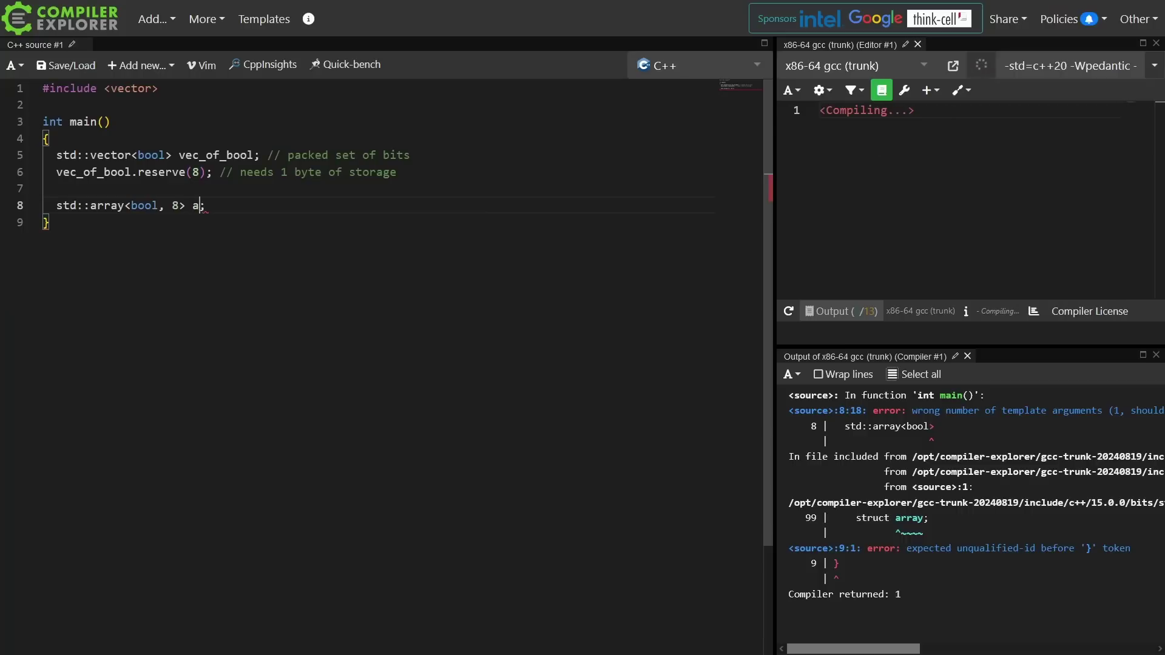
type("#include <array>")
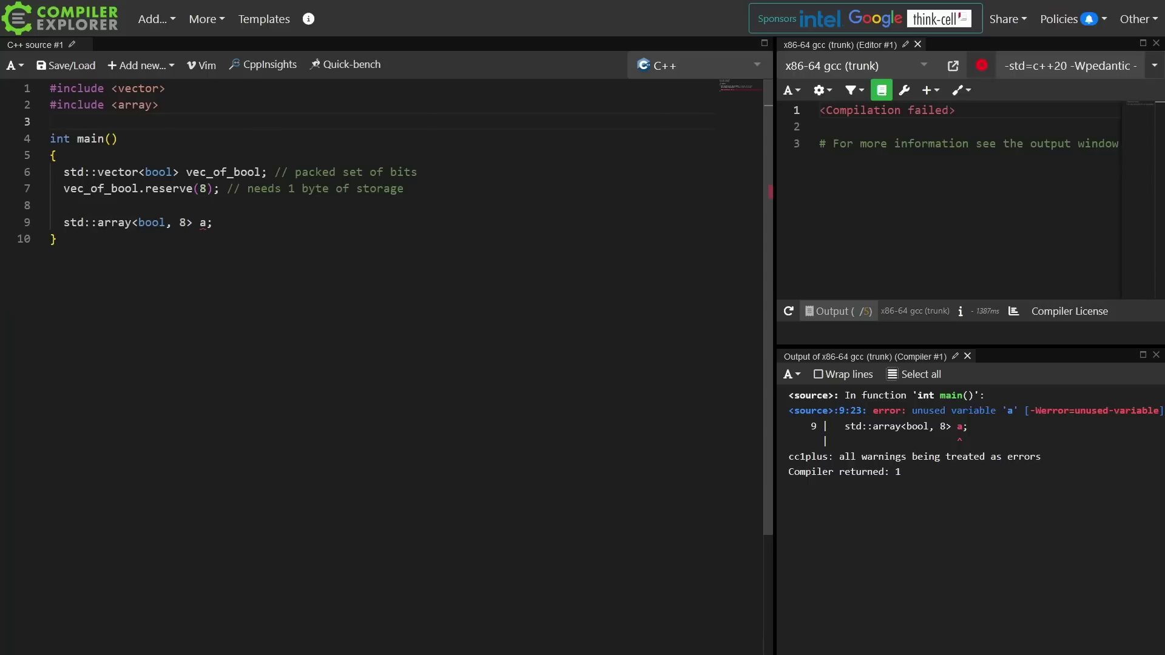
key("Return")
type("a[1] = false;")
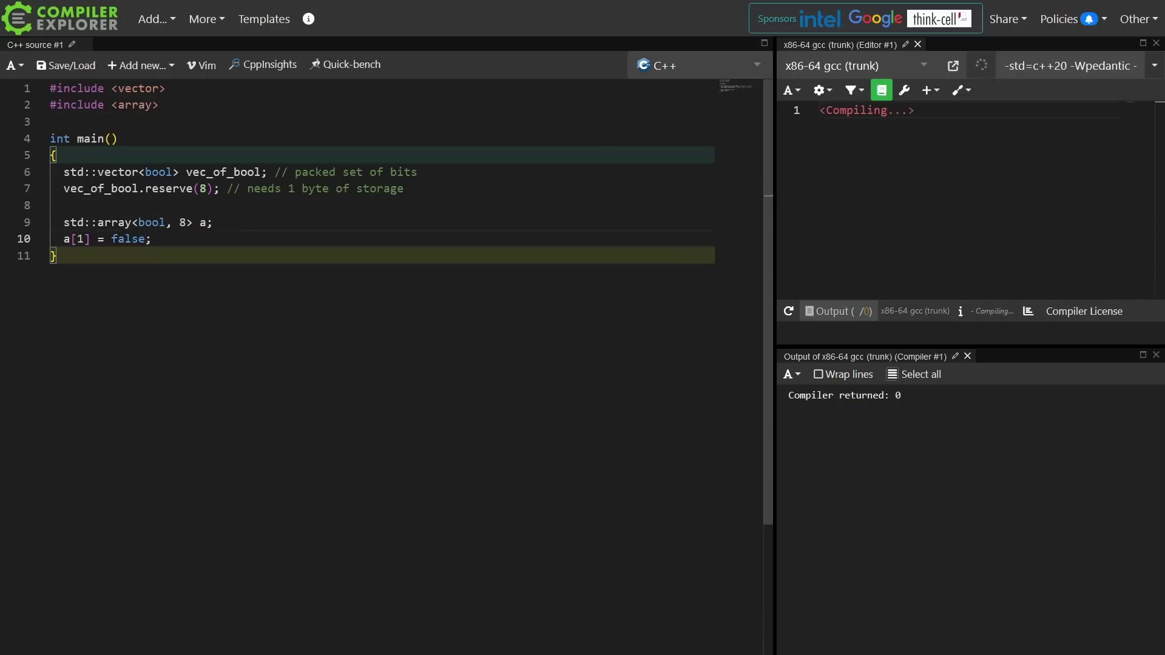
key("Return")
key("Return")
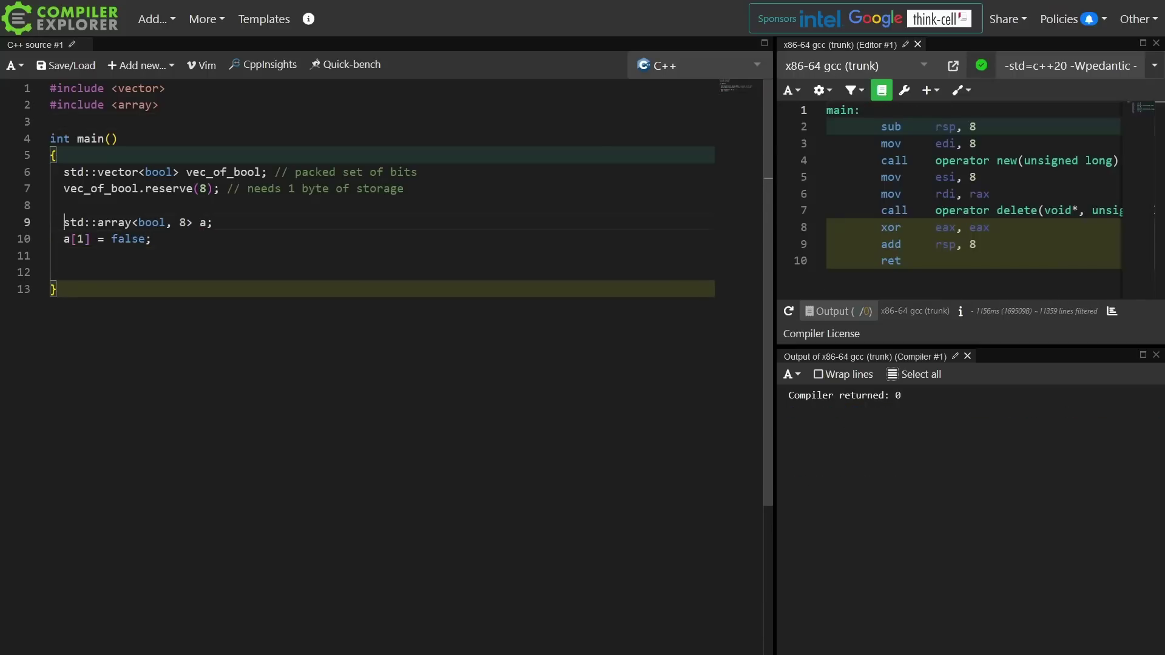
- Add the array and bitset includes and declare std::bitset<8> bits in main
left_click(64, 121)
type("#inclue")
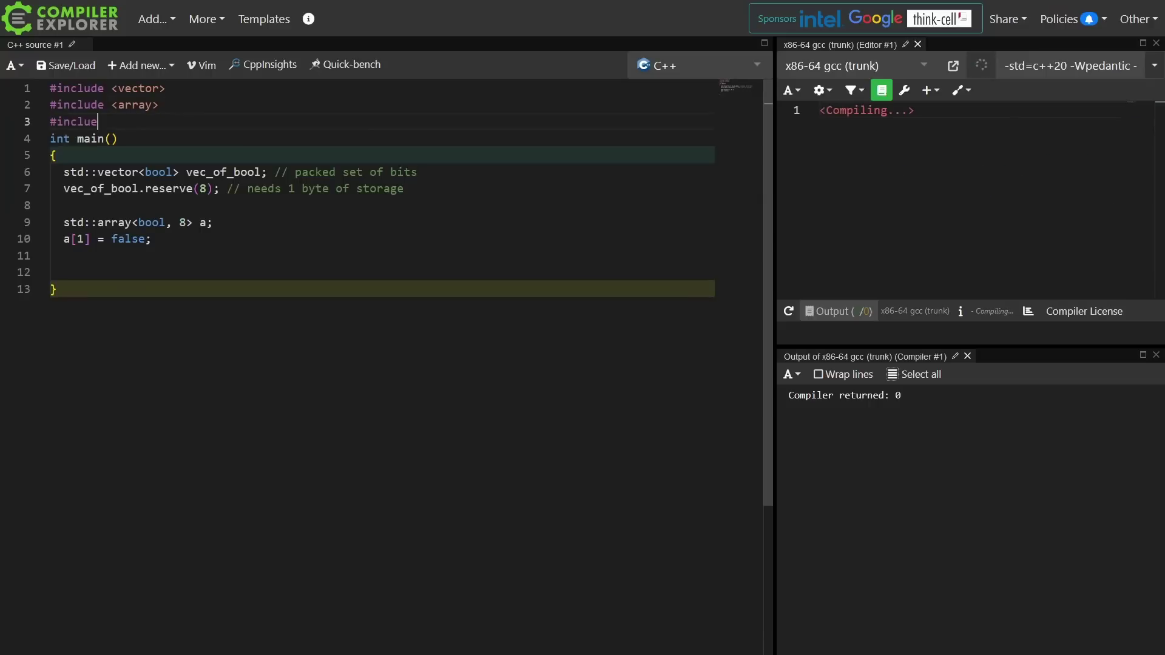
type("de <bitset>")
key("Return")
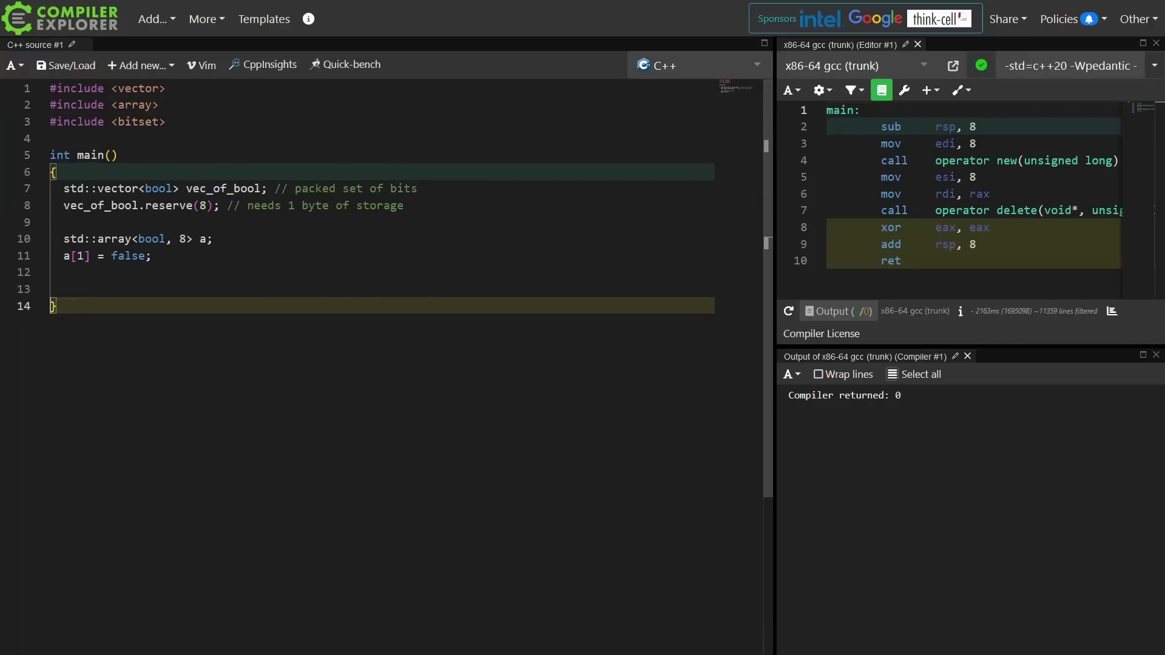
key("Up")
type("std::bitse")
key("BackSpace")
type("8> bits;")
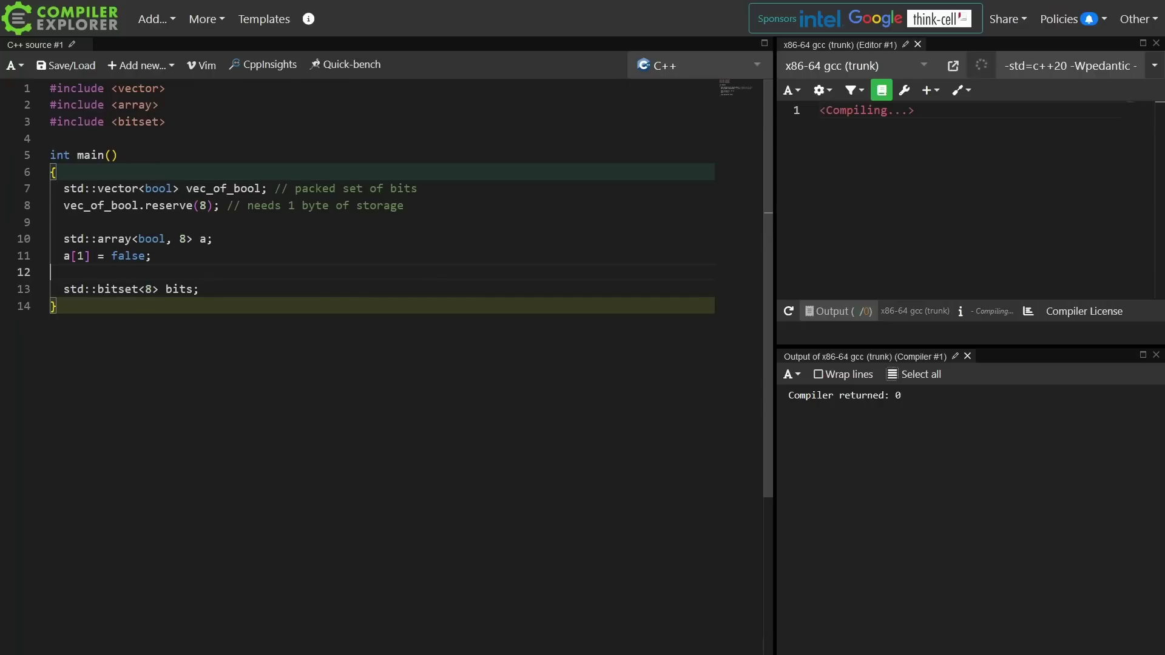
- Replace the vector and array code with bits[1] = true; and return bits.count();
left_click_drag(152, 255, 199, 189)
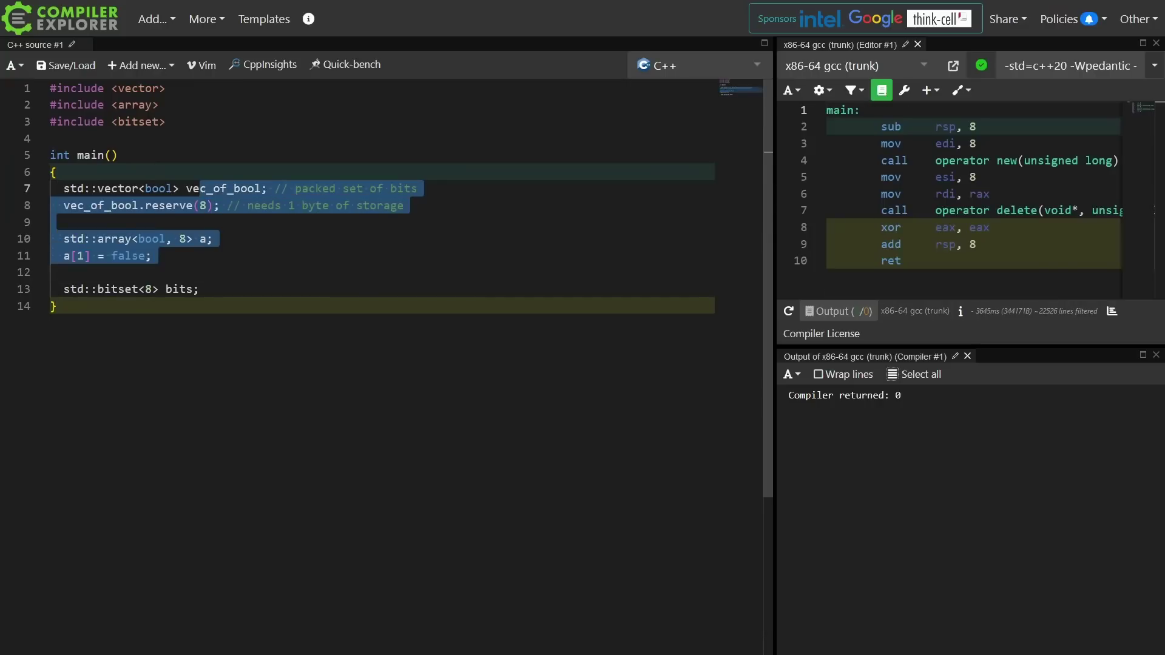
key("Delete")
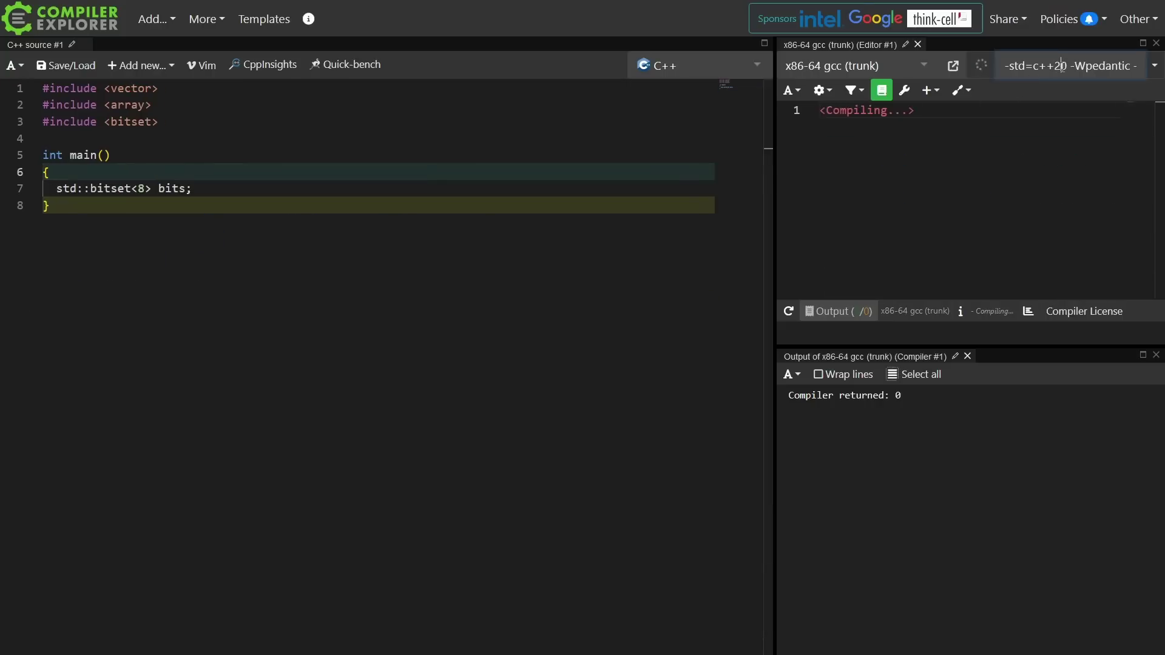
key("Return")
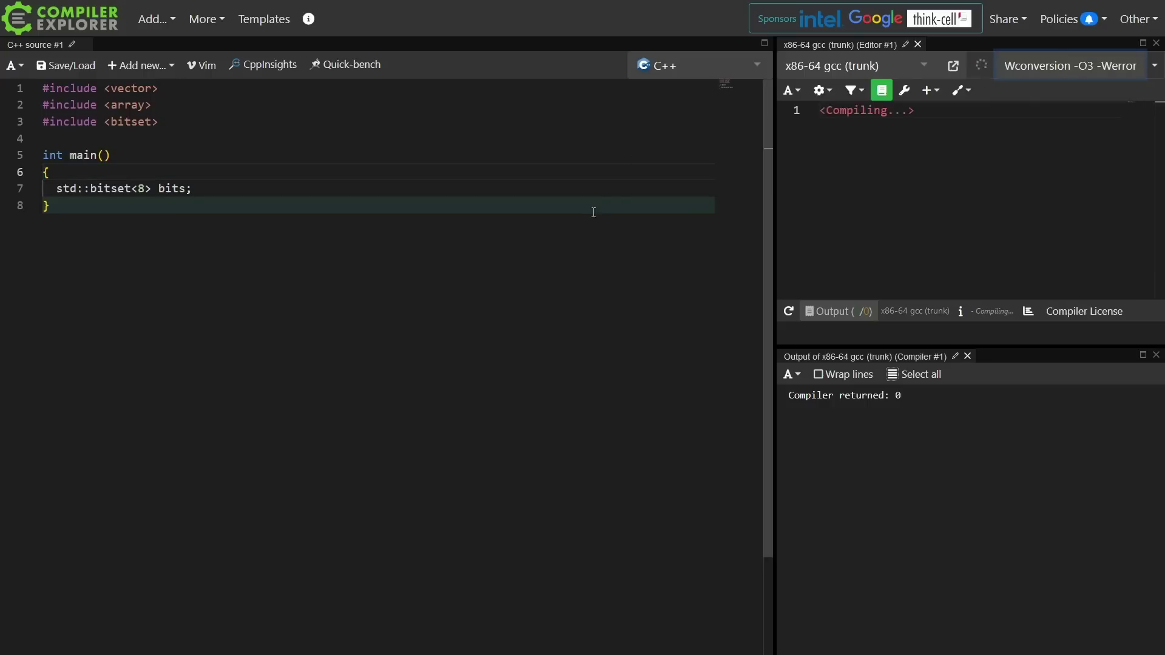
type("bits 1")
type(" true;")
key("Return")
type("return bits[1];")
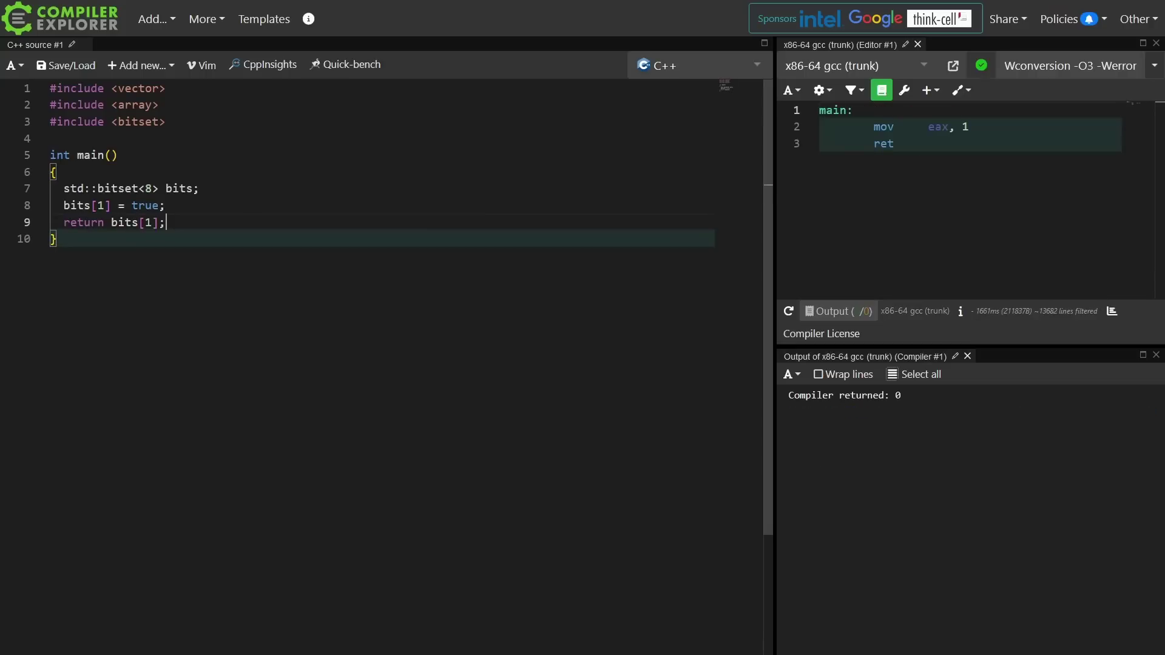
key("BackSpace")
key("BackSpace")
key("BackSpace")
key("BackSpace")
type(".count")
type("();")
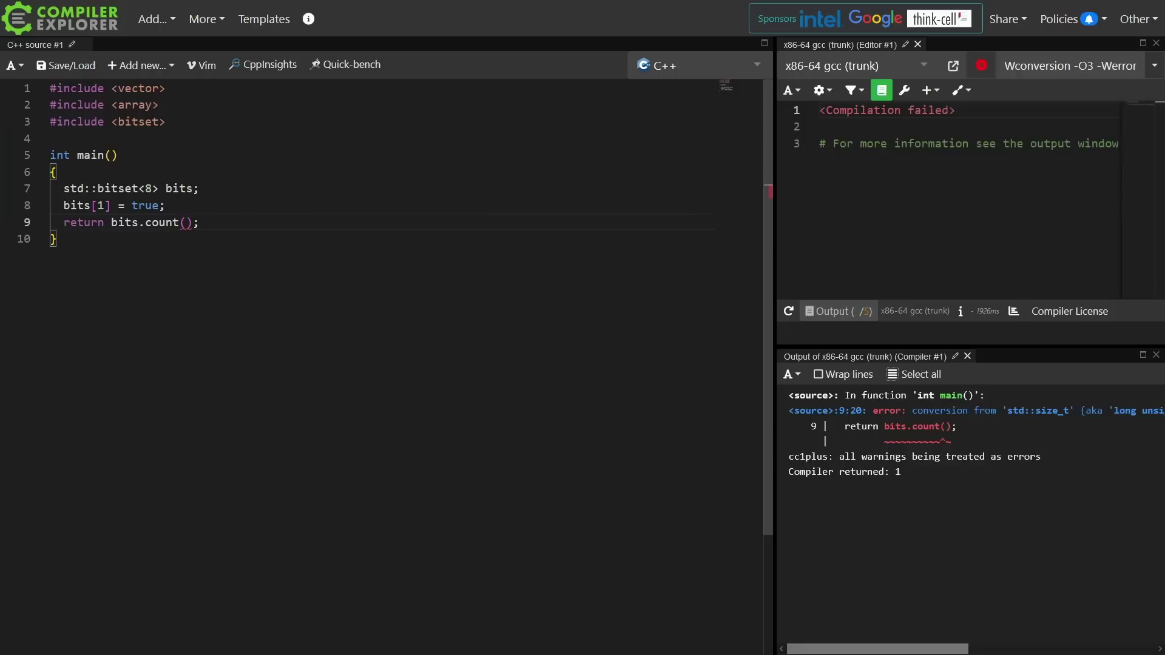
type("static_cast<int>(")
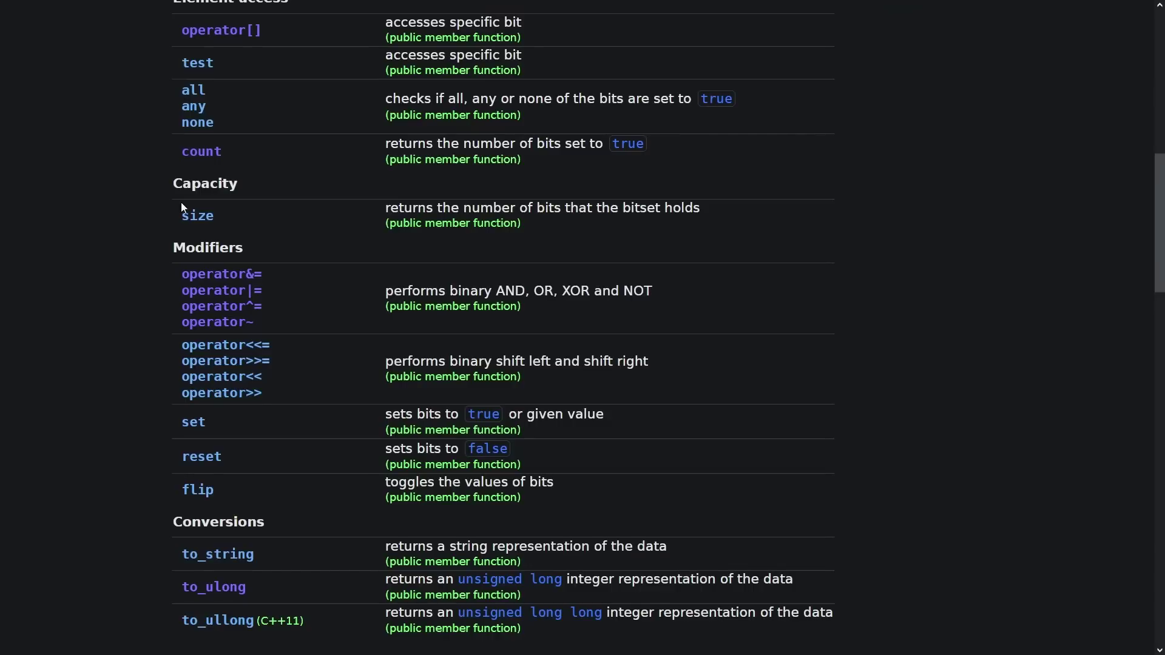
scroll(212, 331, "down", 1)
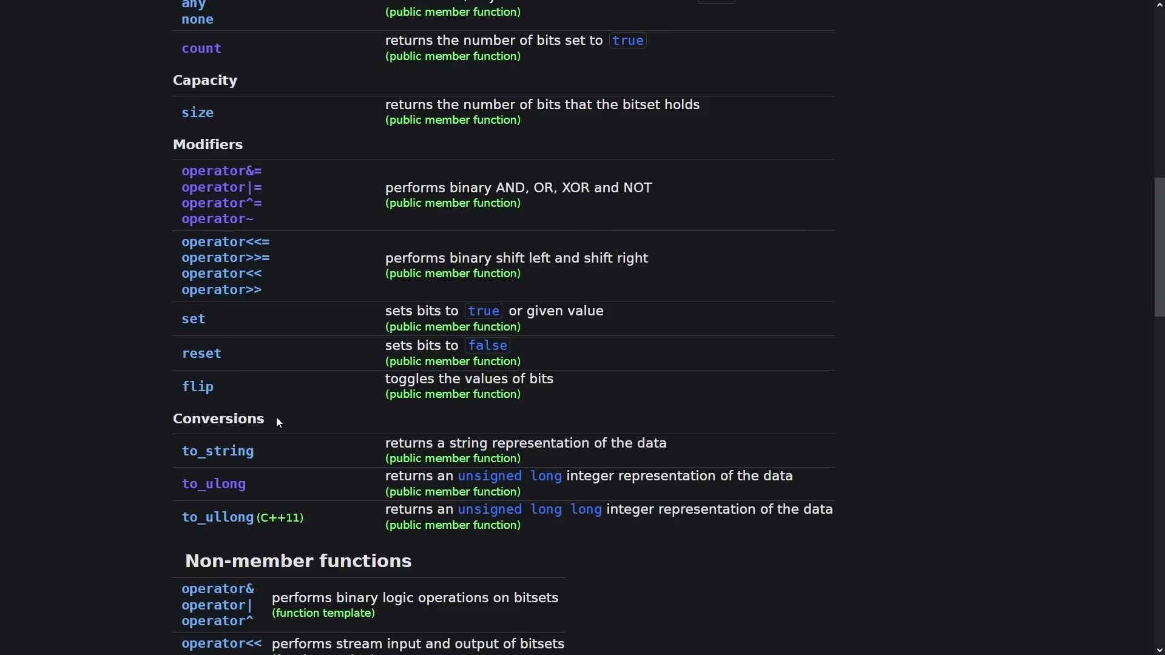
scroll(276, 417, "down", 2)
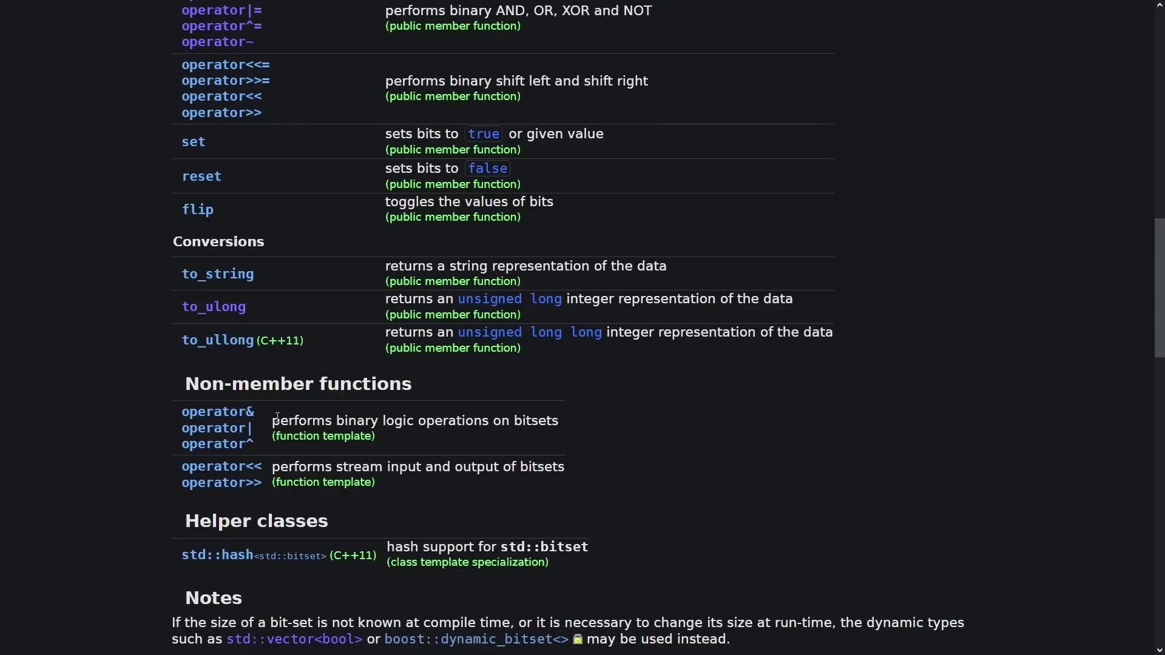
scroll(629, 283, "up", 4)
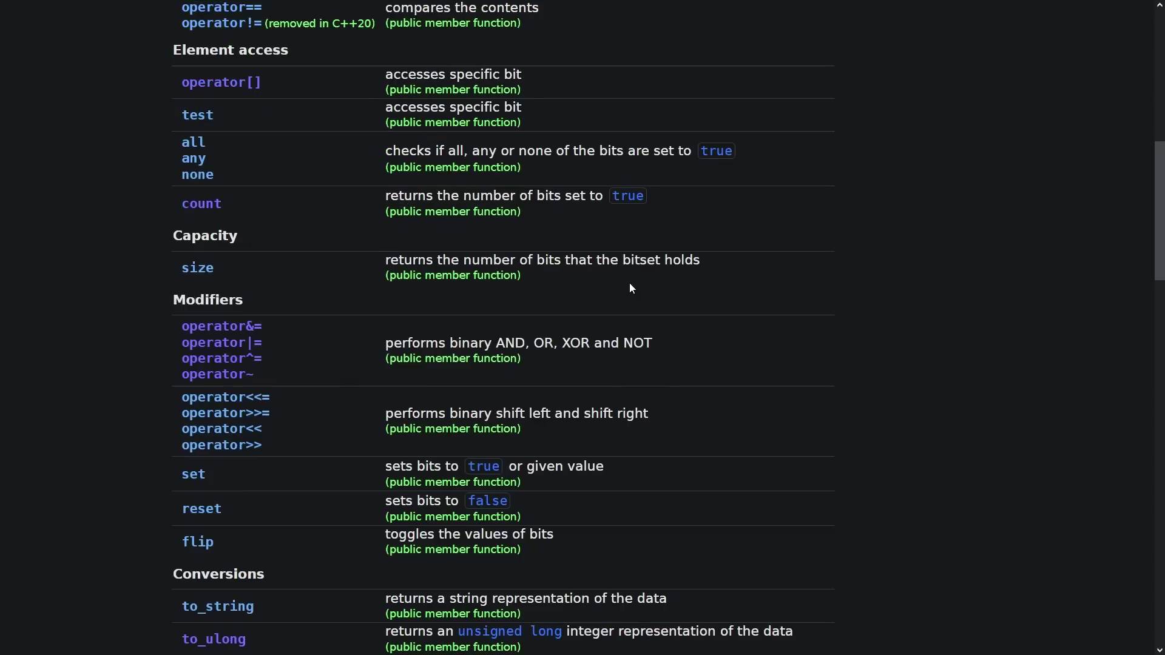
- Remove the bit assignment and declare std::bitset<8> get_bits(); above main
key("ctrl+Tab")
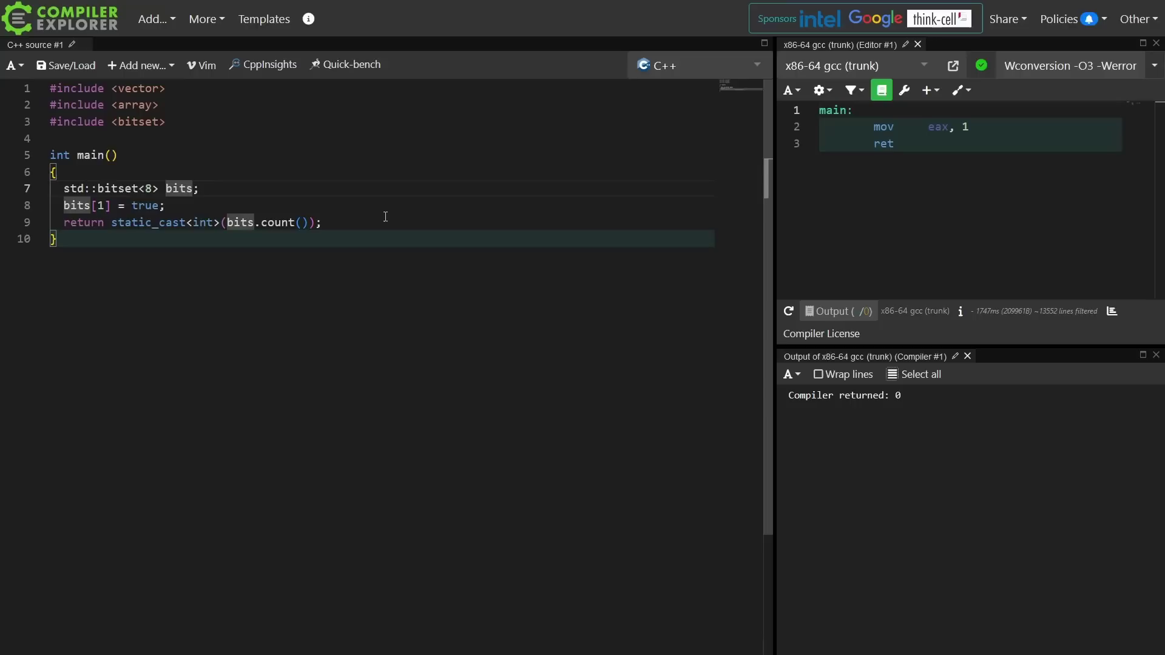
key("shift+Down")
key("shift+End")
key("BackSpace")
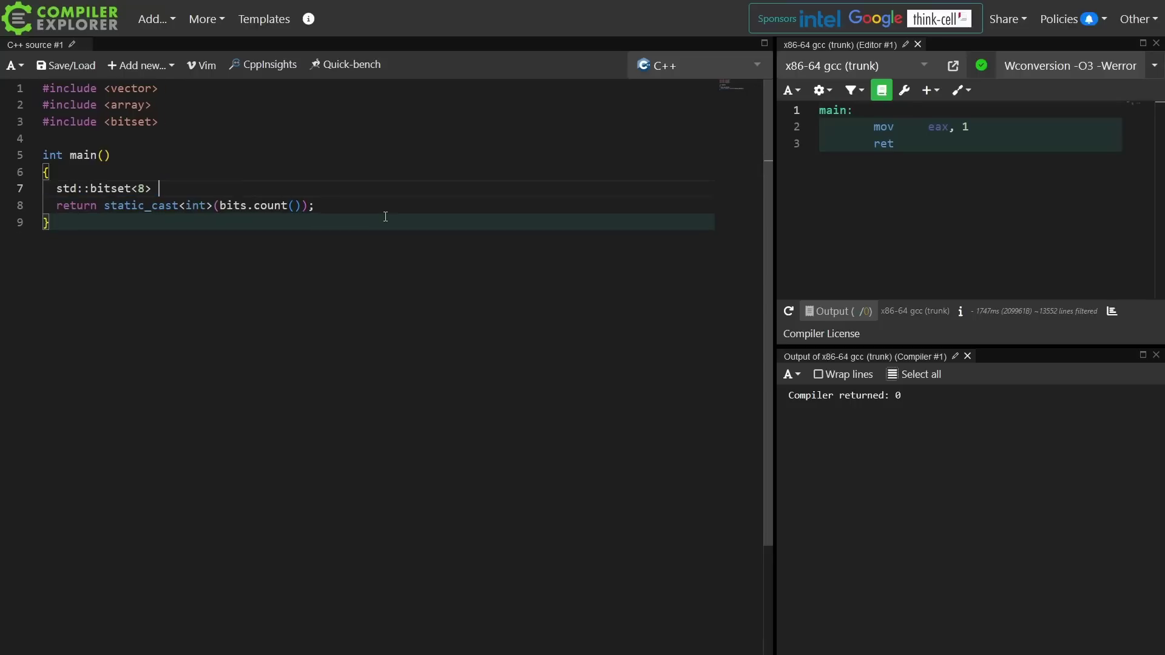
type("bits = get_bits();")
key("Up")
key("Up")
key("Up")
key("End")
key("Return")
type("st")
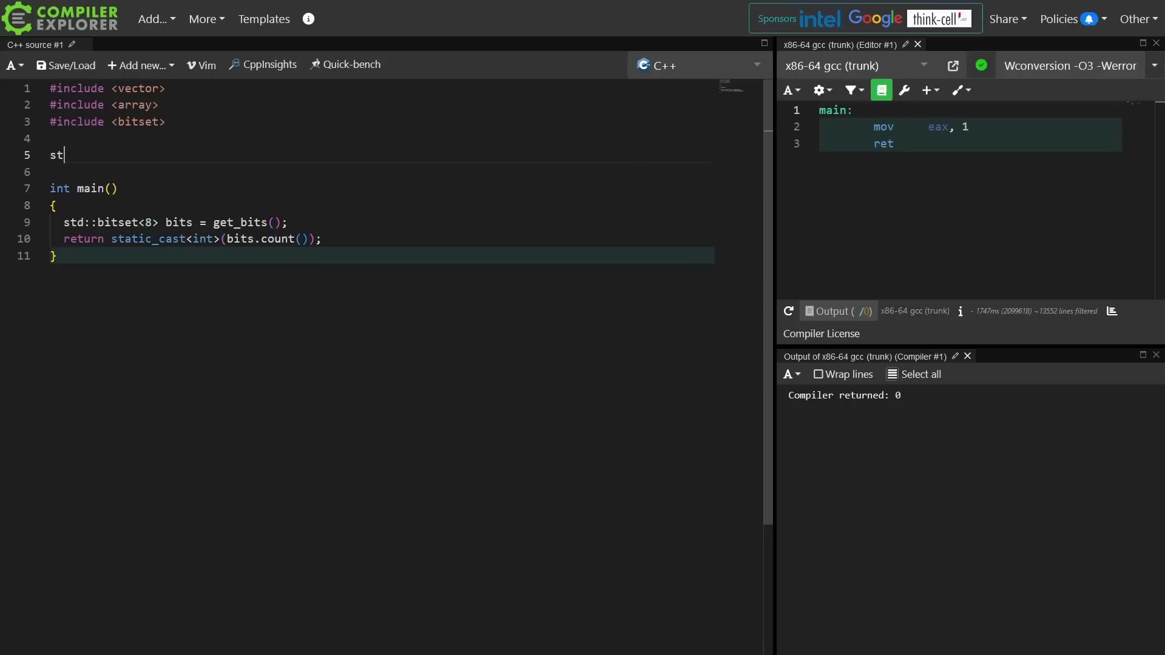
type("d::bitset<8> get_bits();")
- Change main's bitset declaration to const auto bits = get_bits();
key("Down")
key("Down")
key("Down")
key("Home")
key("ctrl+shift+Right")
key("ctrl+shift+Right")
type("const auto")
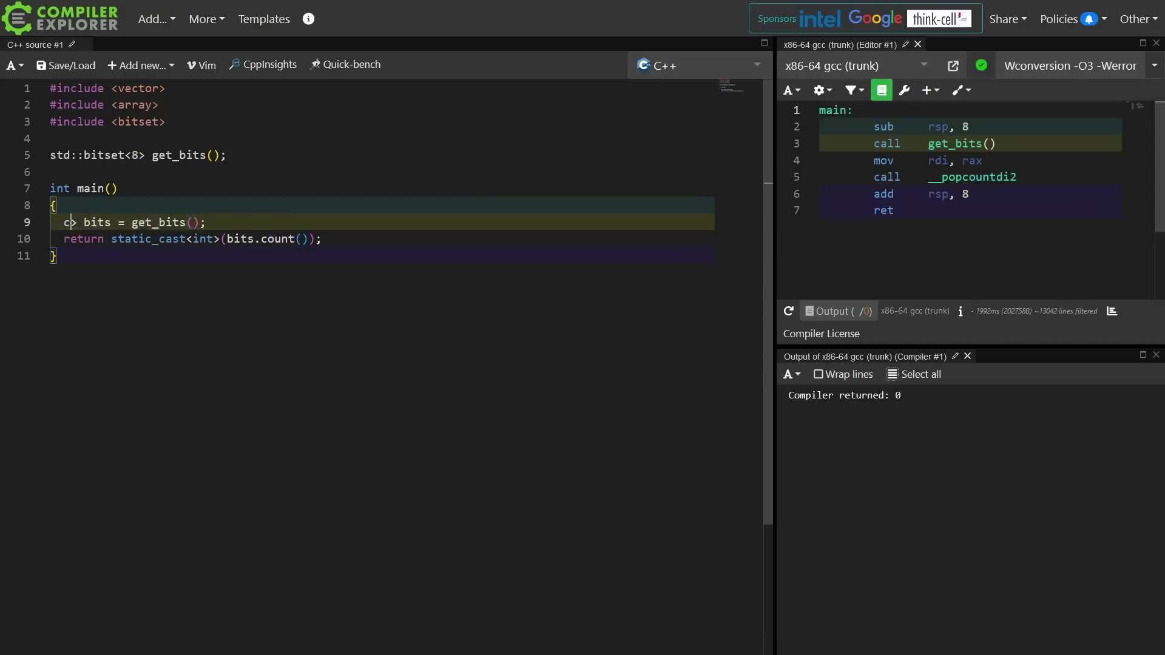
key("Delete")
key("Delete")
key("Down")
key("Down")
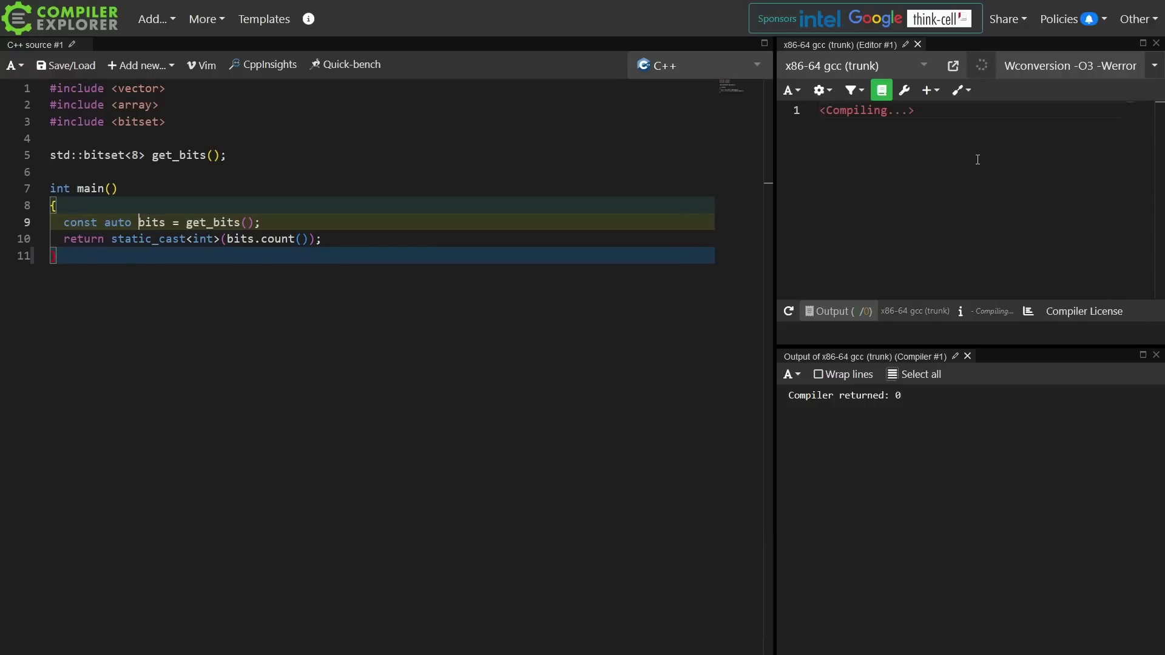
- Add -march=native to the compiler options, turning the popcount call into popcnt
double_click(984, 176)
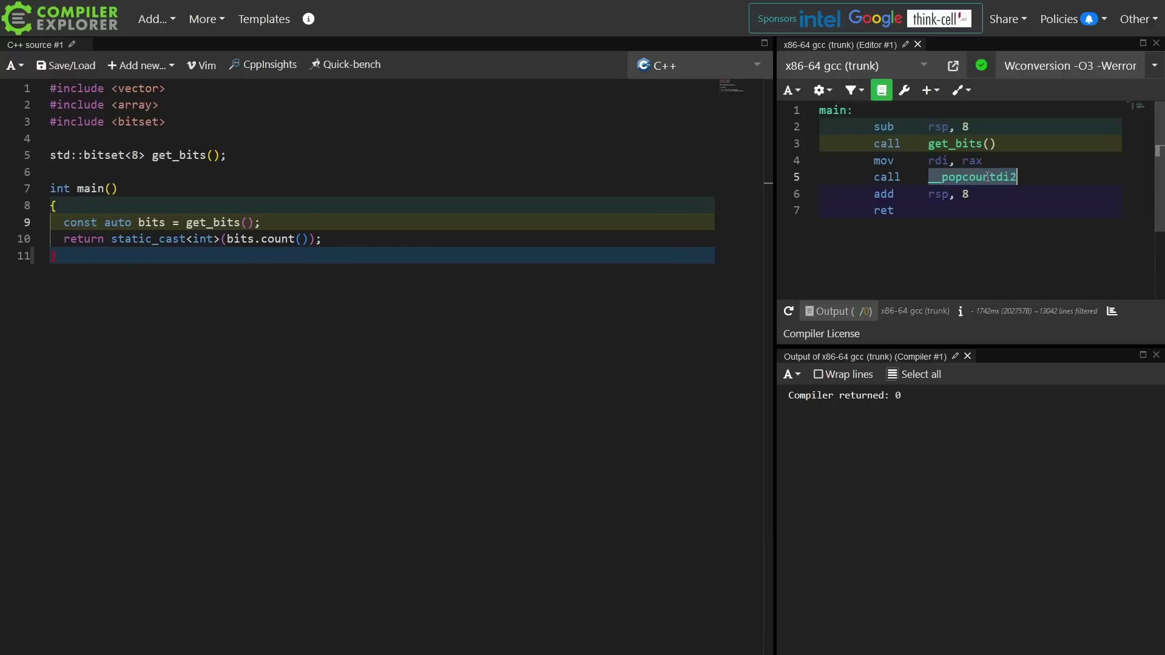
left_click(1055, 71)
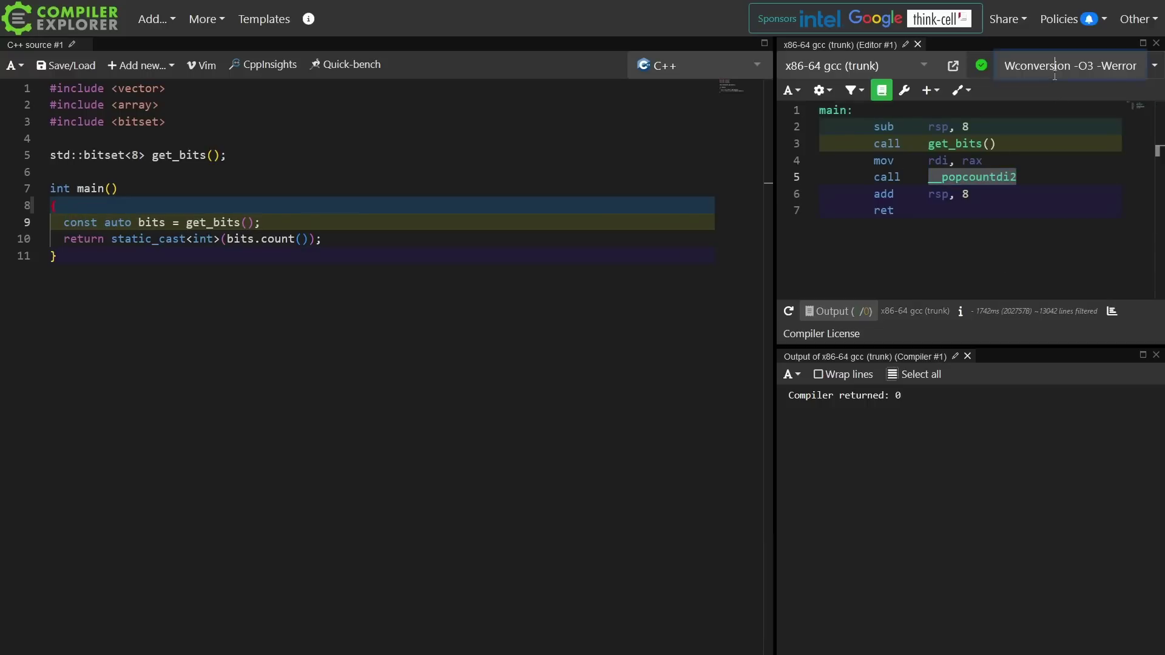
type("-")
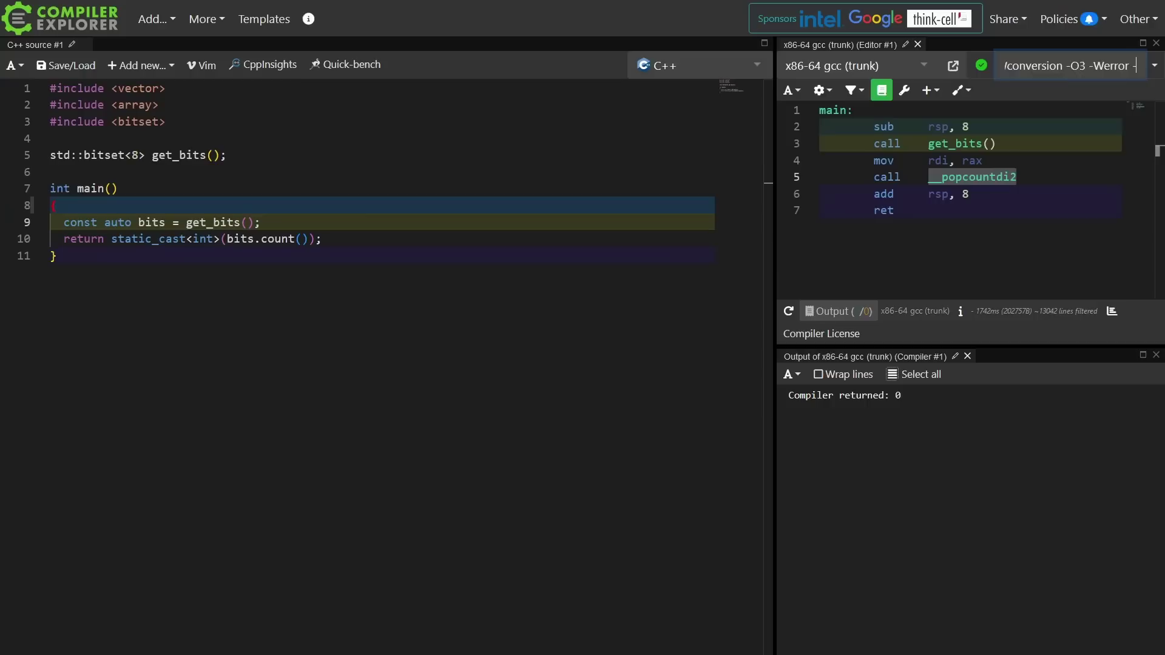
type("march=native")
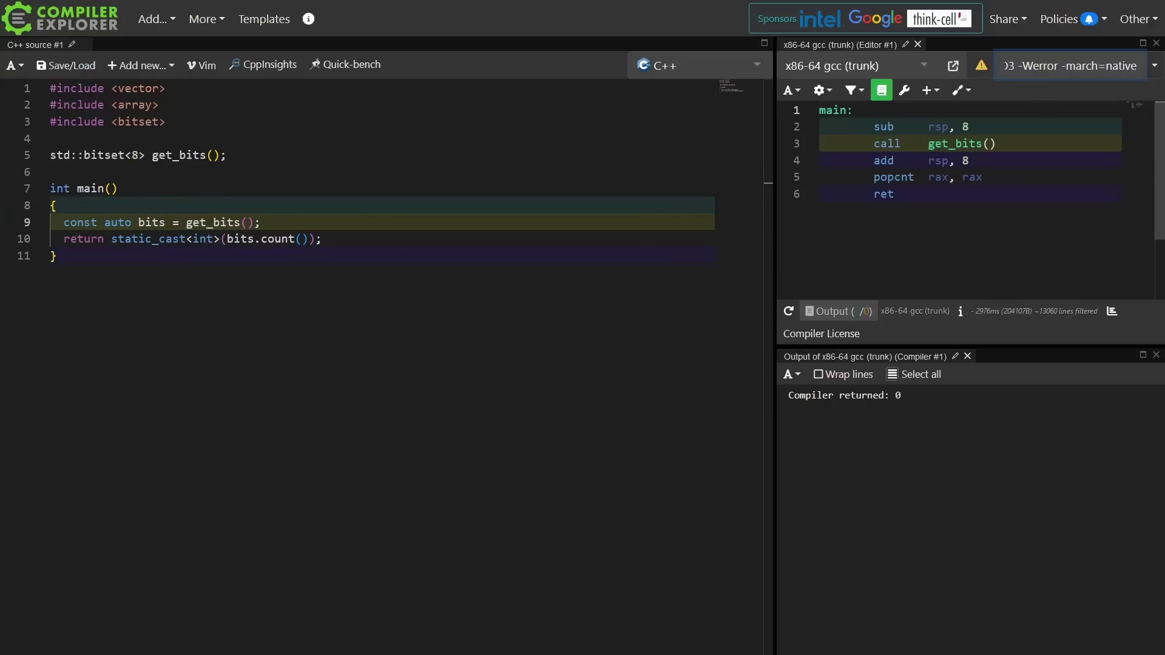
double_click(902, 179)
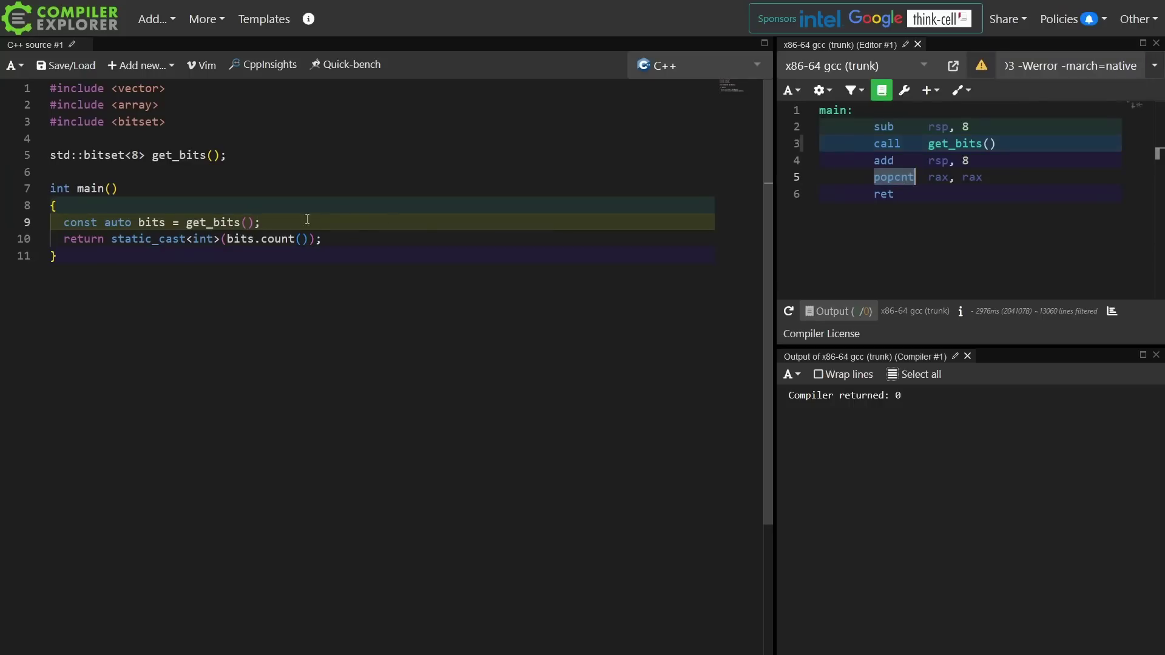
- Change the bitset size in the line 5 declaration from 8 to 128
left_click(137, 154)
type("12")
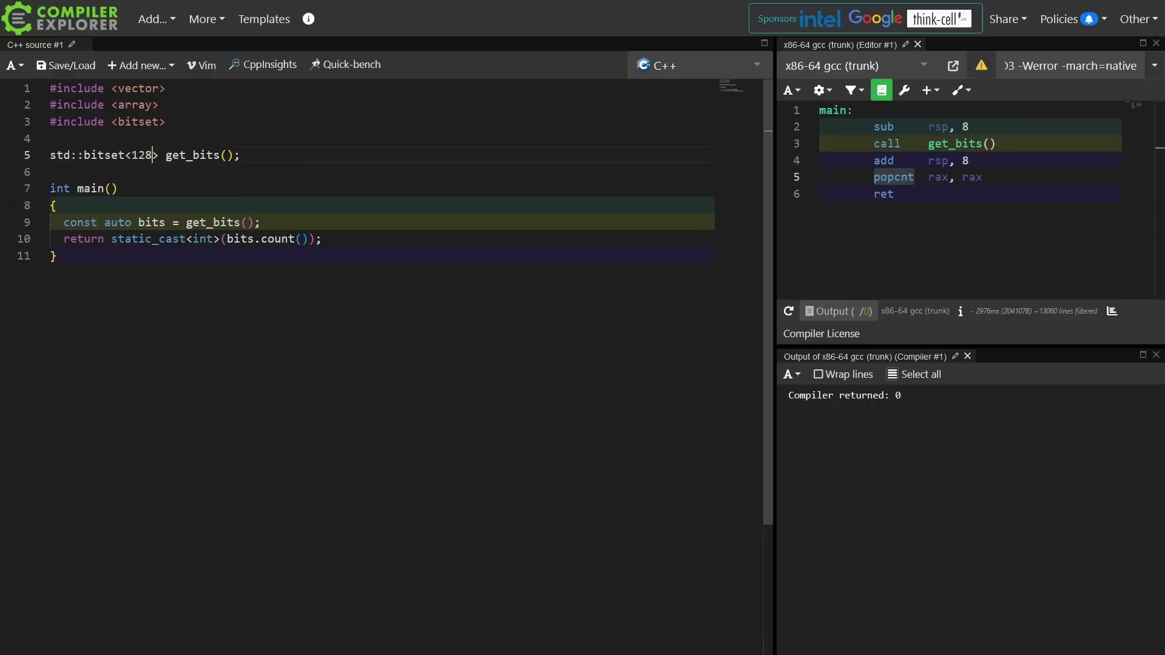